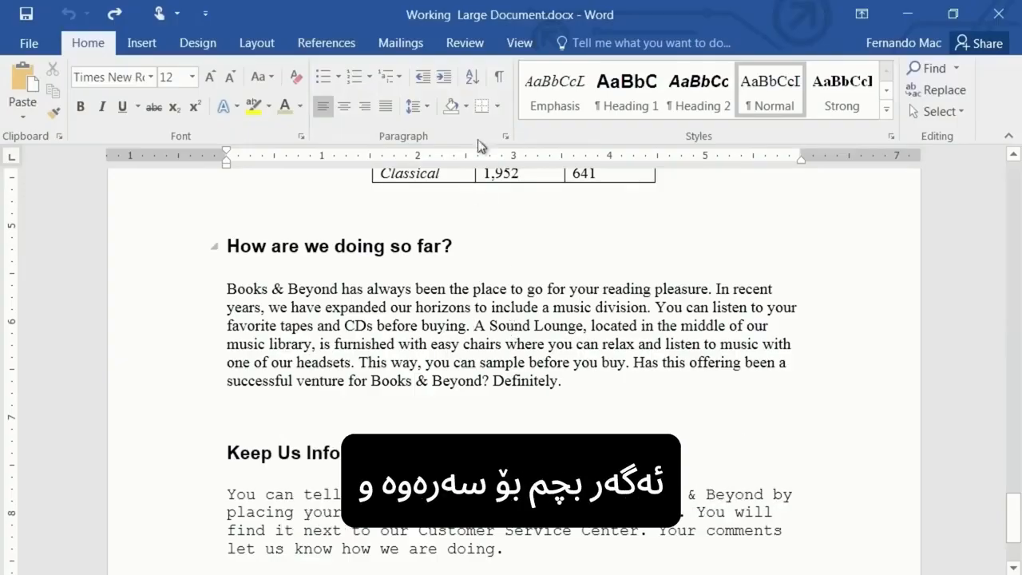
# Step: Display the document's formatting marks to check its spacing and paragraph breaks, and hide them again
pyautogui.click(499, 83)
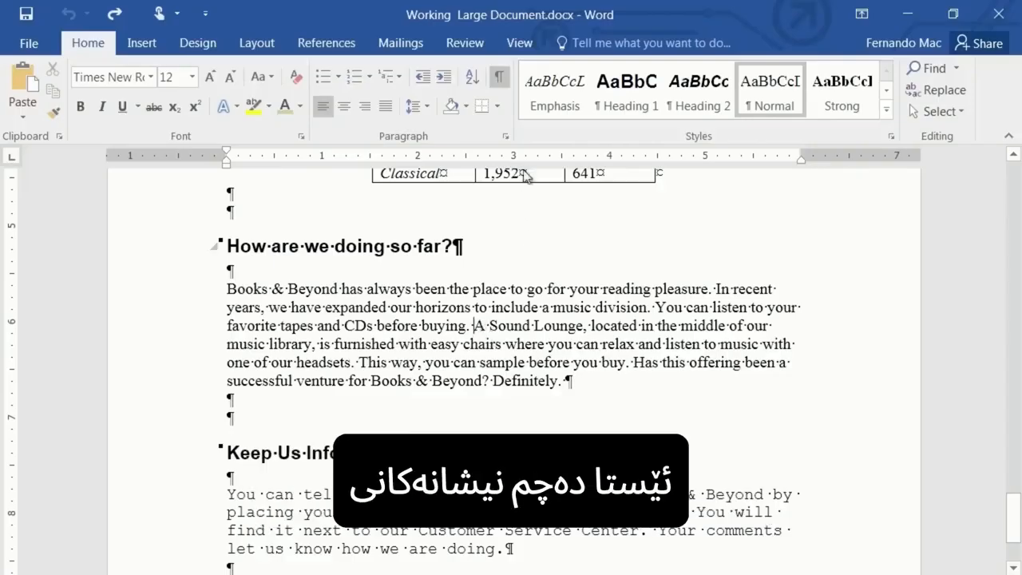
pyautogui.click(497, 80)
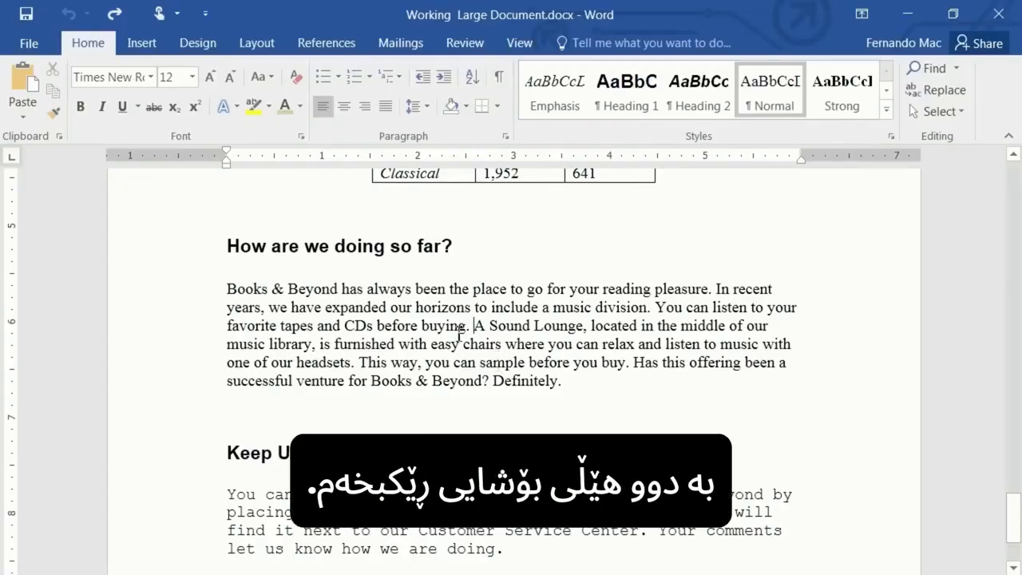
# Step: Examine the line spacing choices for the paragraph under "How are we doing so far?", including those in the full paragraph settings, without applying any
pyautogui.click(418, 106)
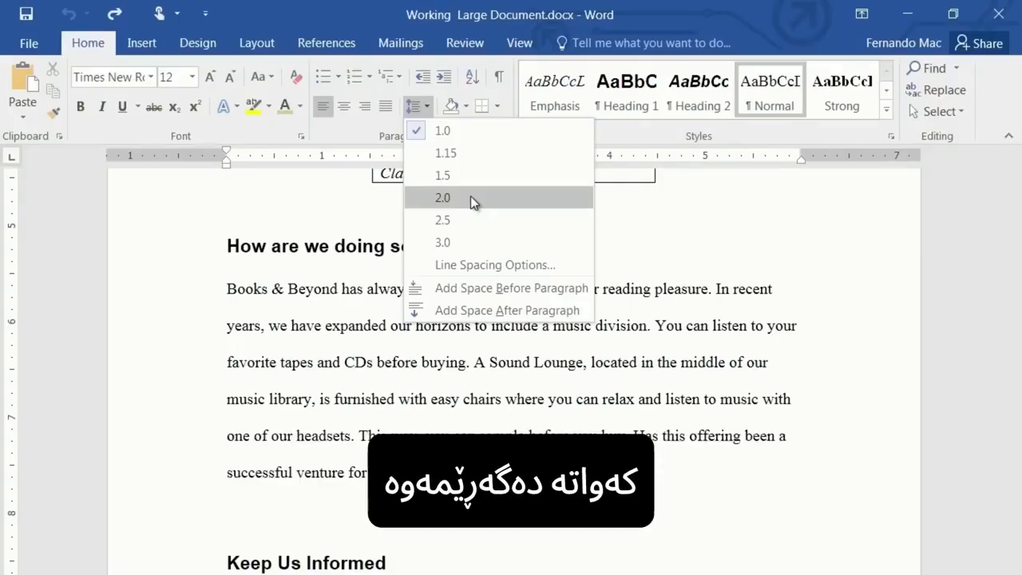
pyautogui.click(654, 16)
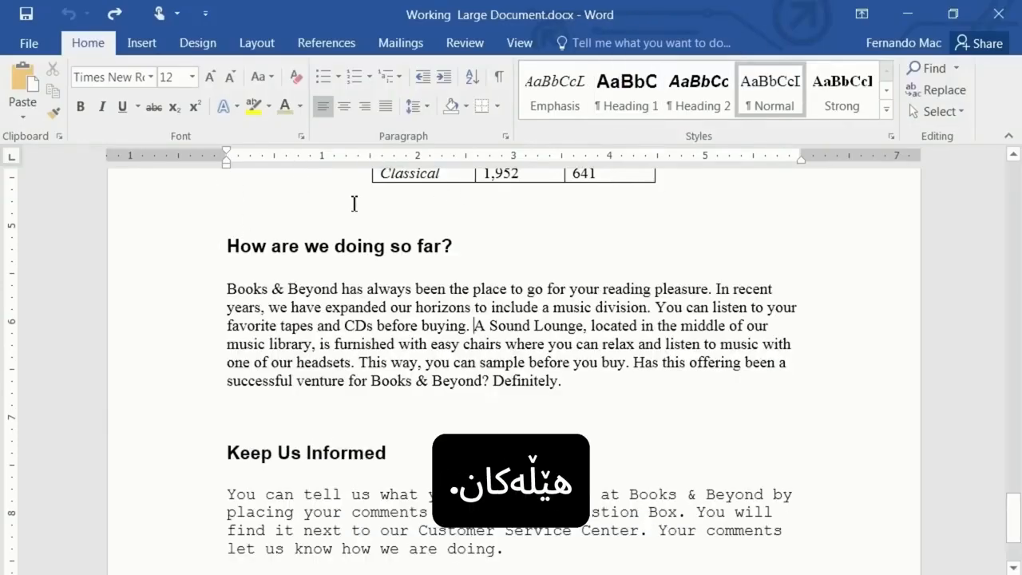
pyautogui.click(506, 141)
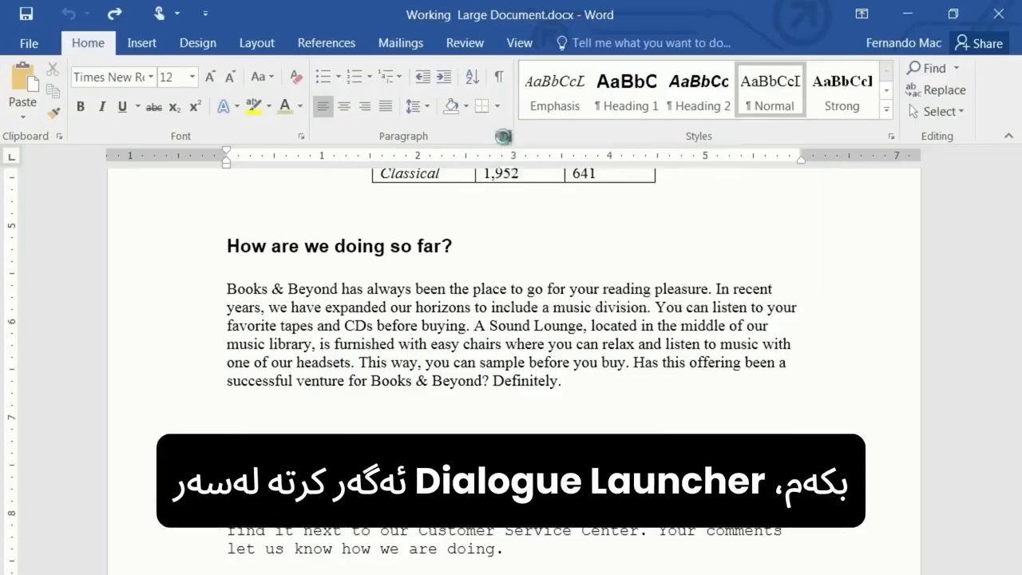
pyautogui.moveTo(489, 32); pyautogui.dragTo(581, 27)
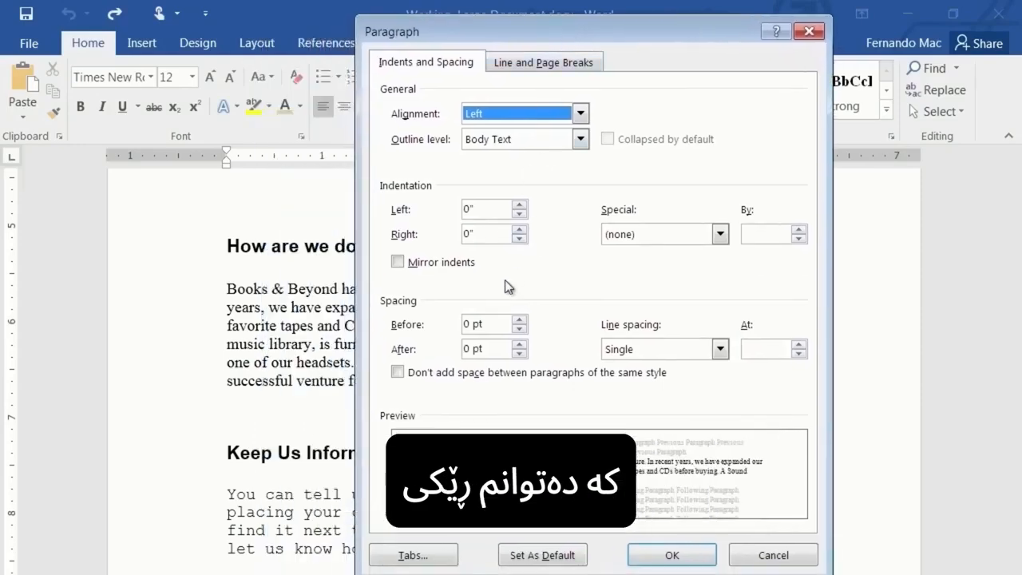
pyautogui.click(721, 349)
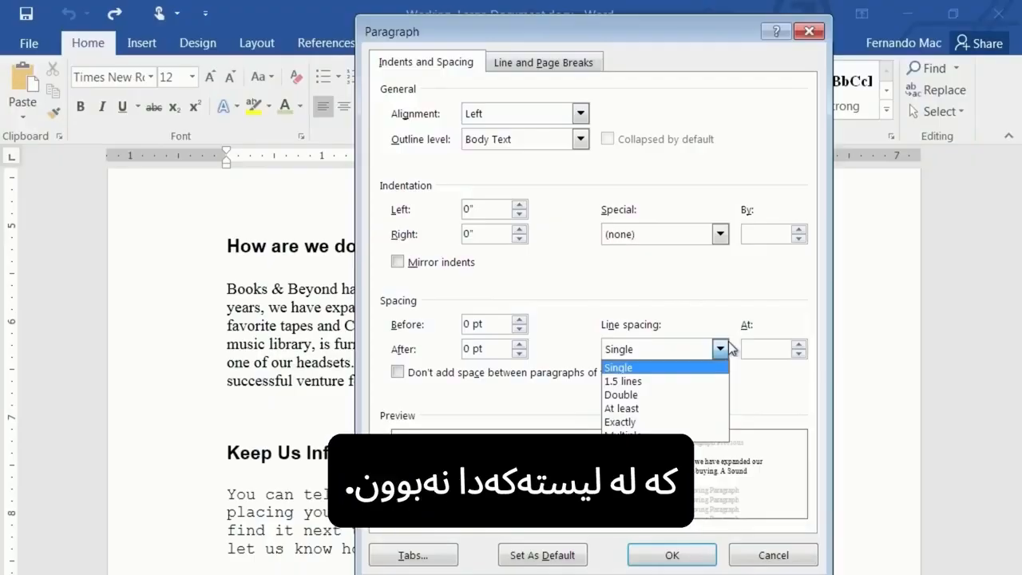
pyautogui.click(728, 343)
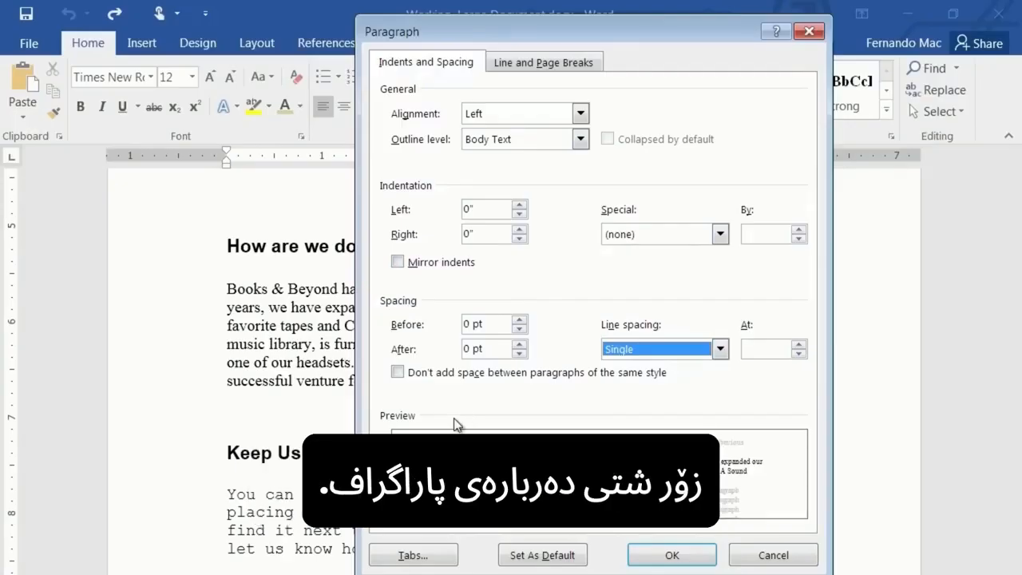
pyautogui.click(772, 557)
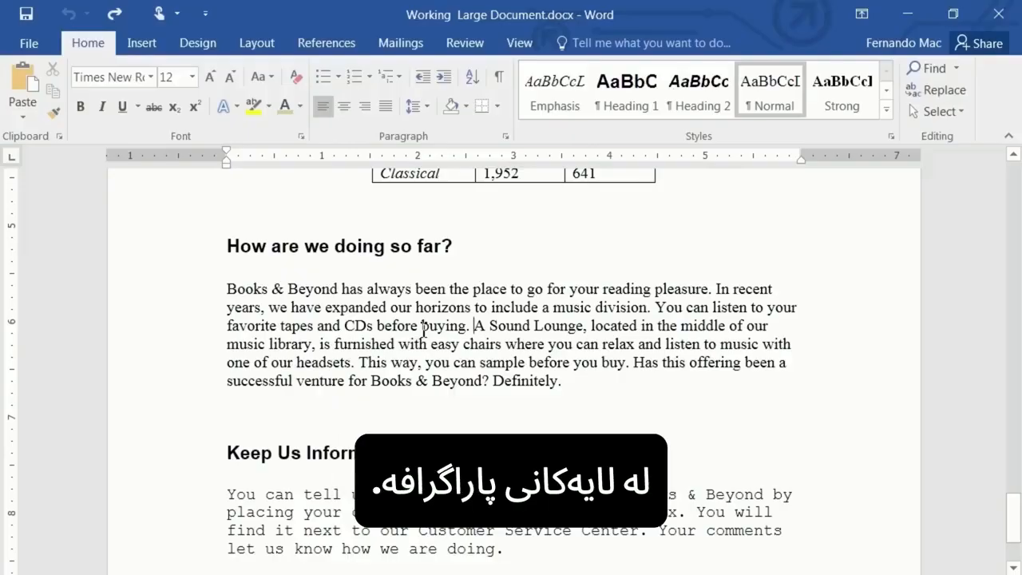
# Step: Increase the indent of the "Books & Beyond" paragraph by one level and decrease it back
pyautogui.click(444, 77)
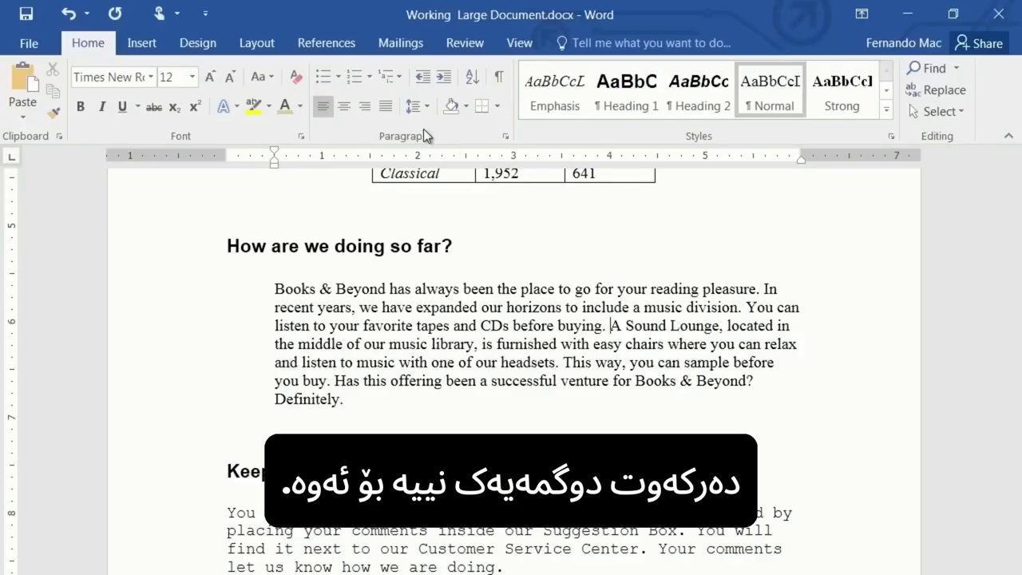
pyautogui.click(421, 83)
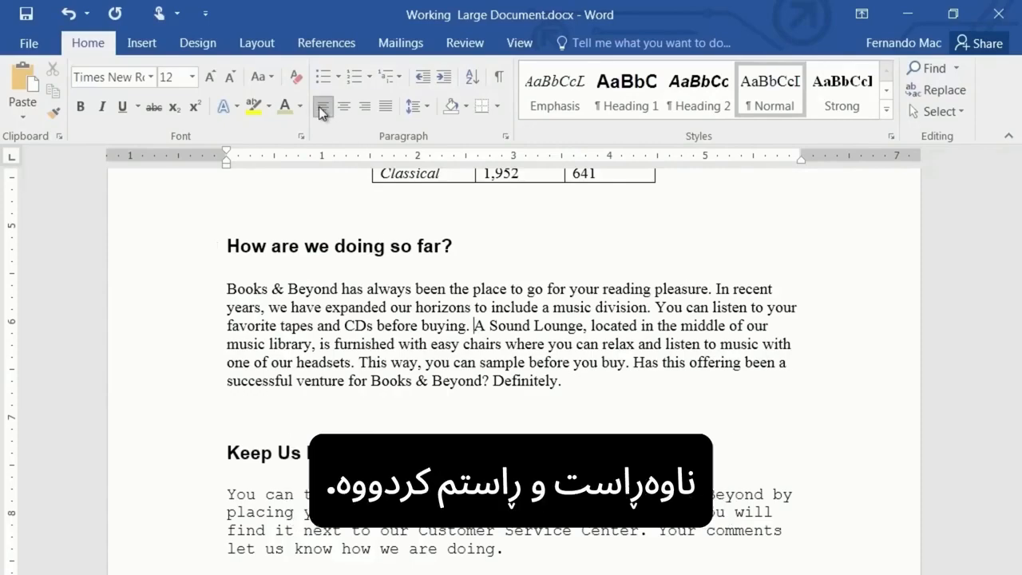
# Step: Justify the paragraph under "How are we doing so far?" and set its left and right indents to 0.5"
pyautogui.click(390, 107)
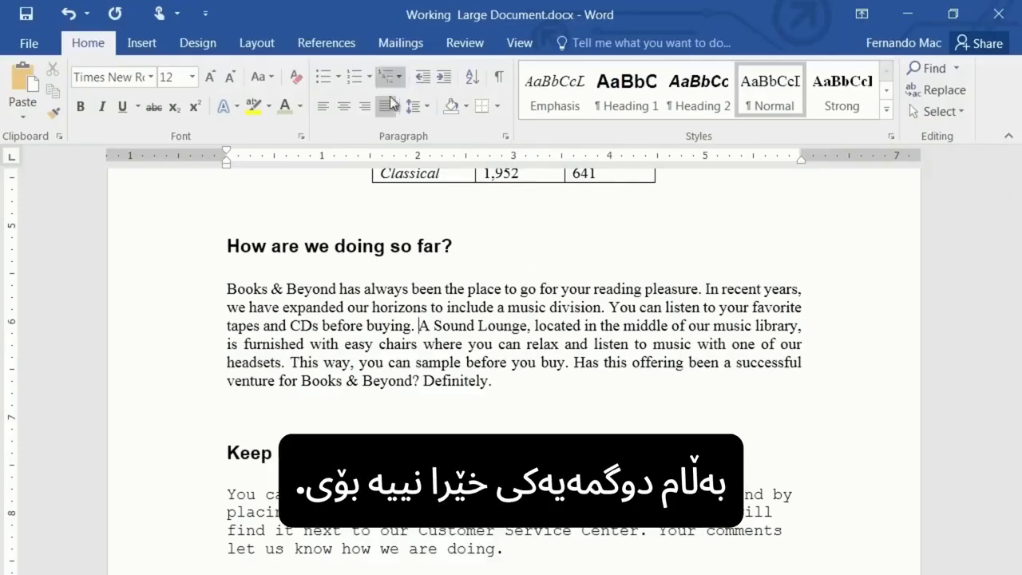
pyautogui.click(505, 139)
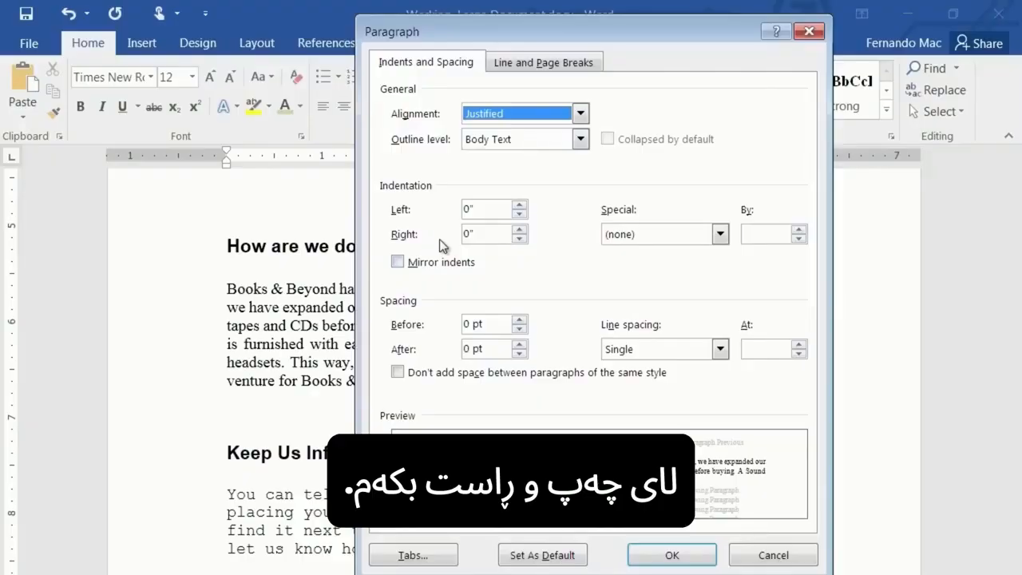
pyautogui.click(519, 206)
pyautogui.click(519, 206)
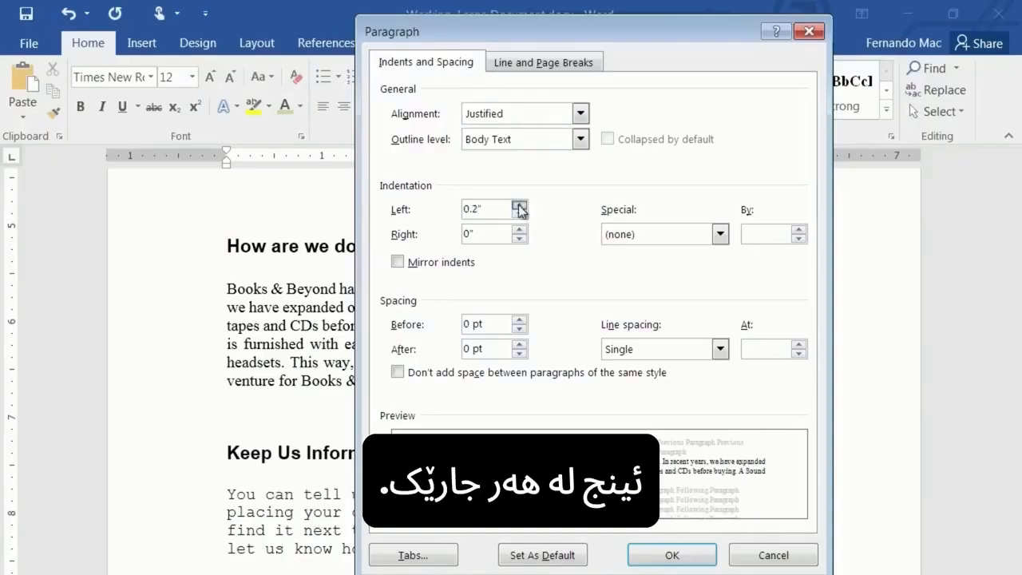
pyautogui.click(519, 206)
pyautogui.click(520, 206)
pyautogui.click(519, 206)
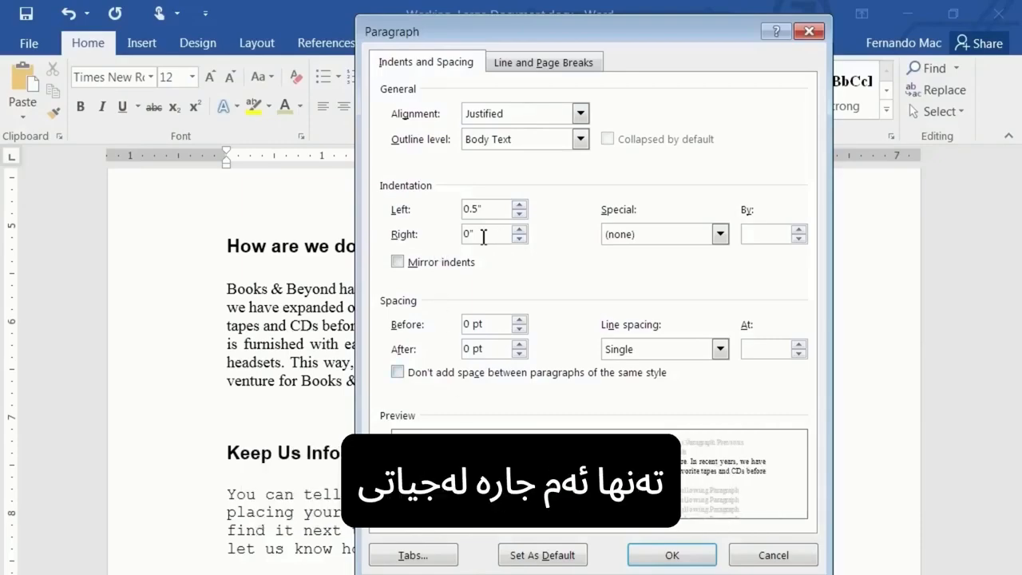
pyautogui.moveTo(494, 237); pyautogui.dragTo(423, 243)
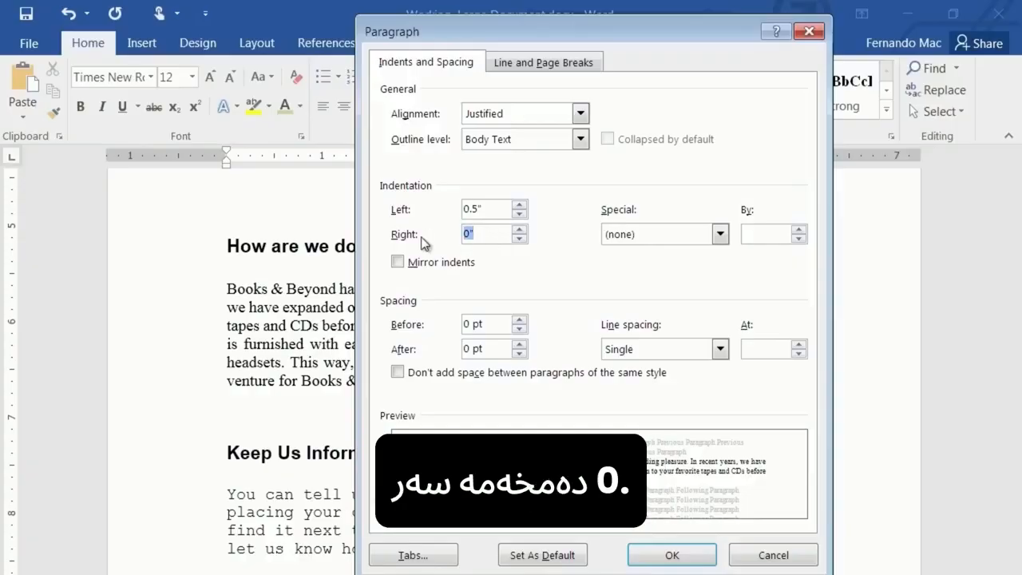
pyautogui.press('BackSpace')
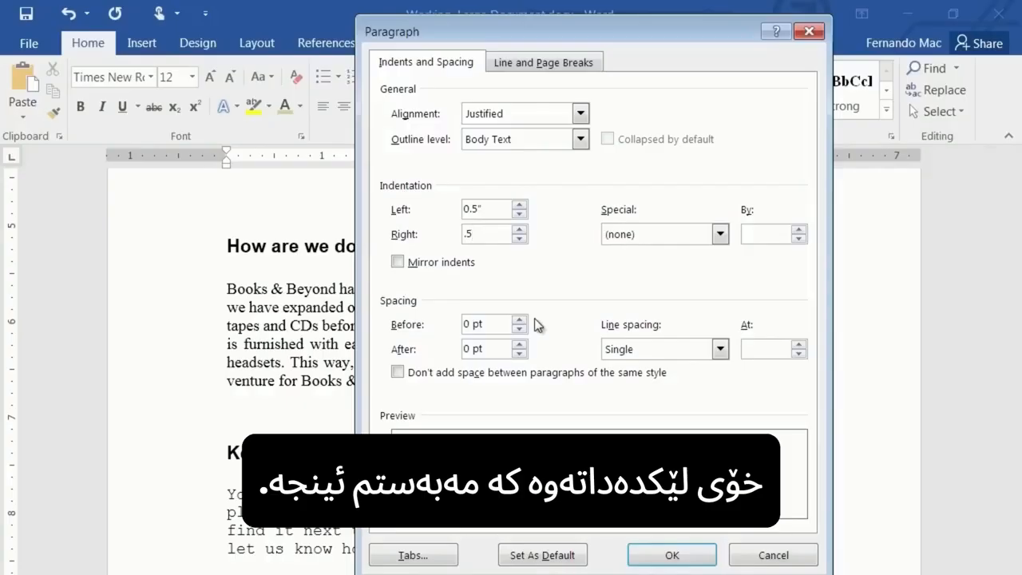
pyautogui.click(672, 557)
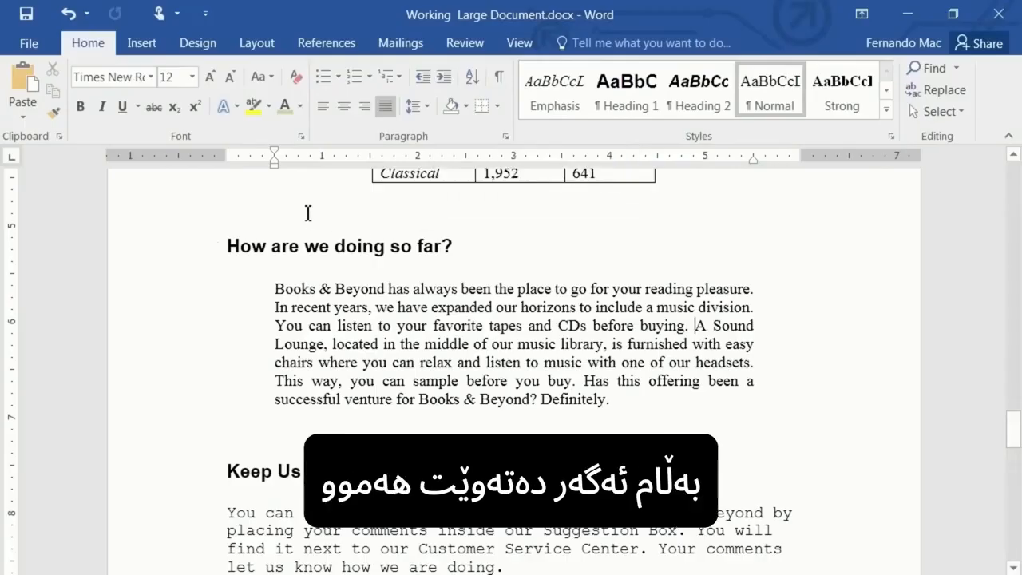
# Step: Review the paragraph's alignment, indentation and line spacing options in the paragraph settings without applying changes
pyautogui.click(506, 138)
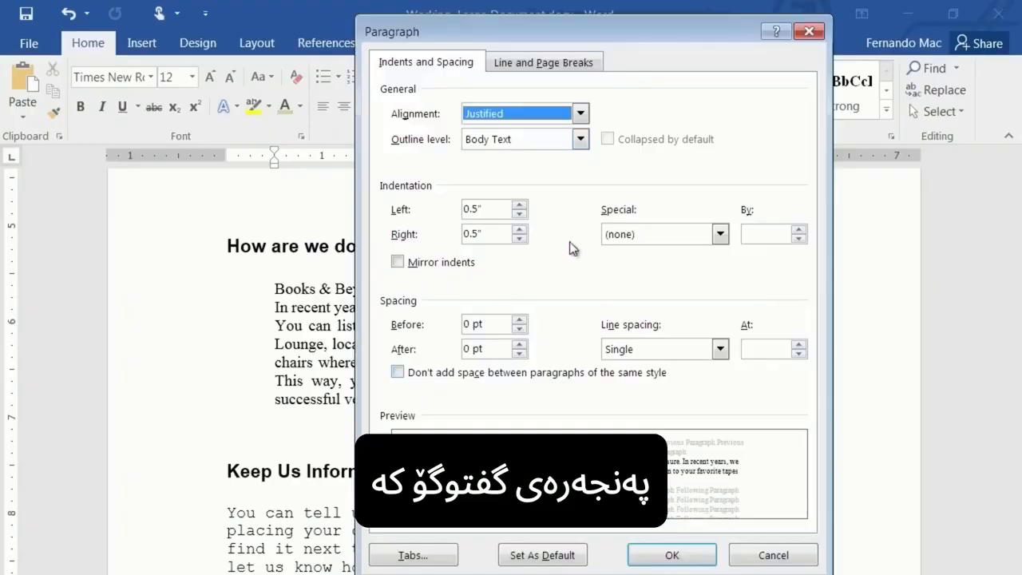
pyautogui.click(581, 117)
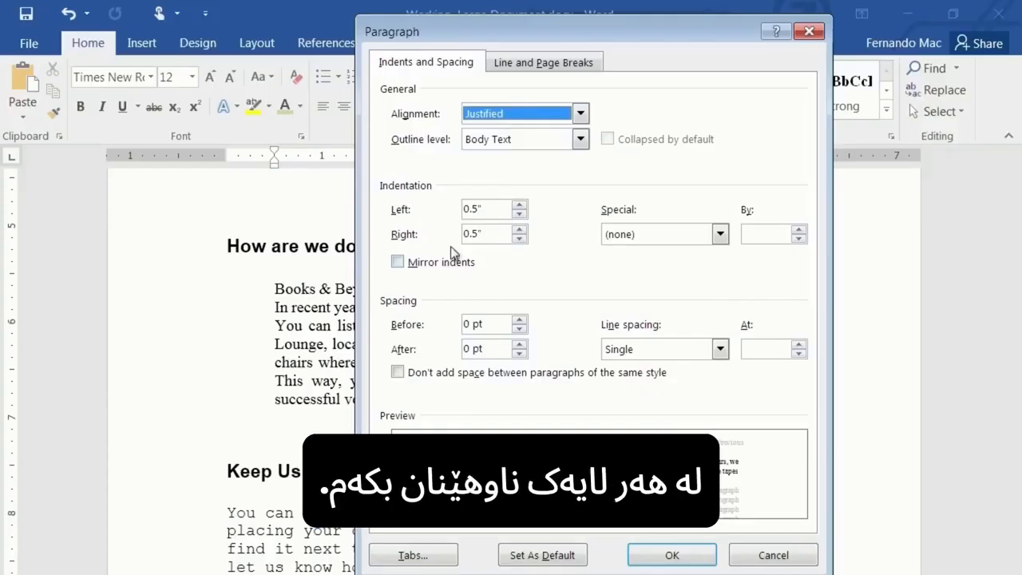
pyautogui.click(663, 349)
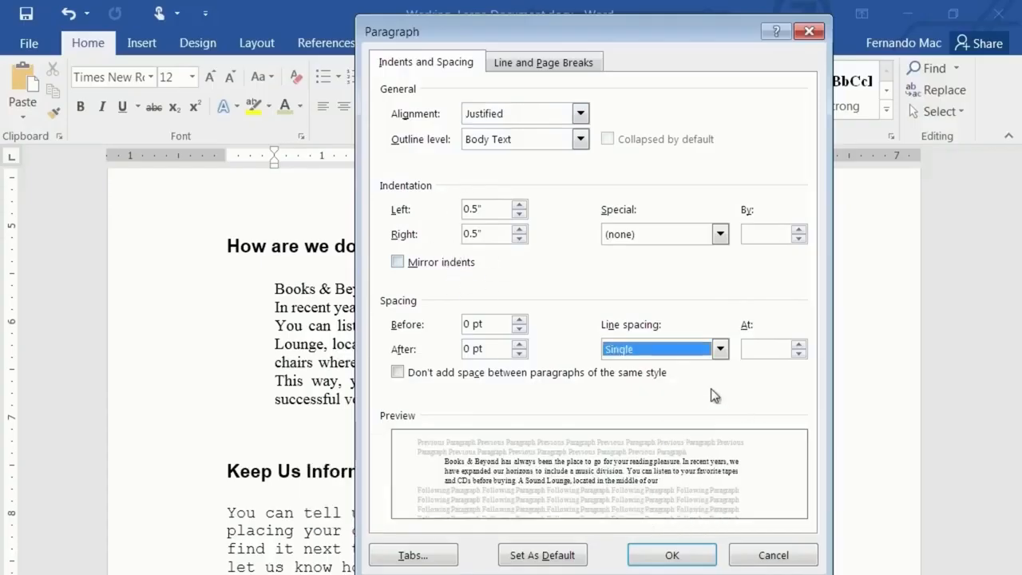
pyautogui.click(720, 351)
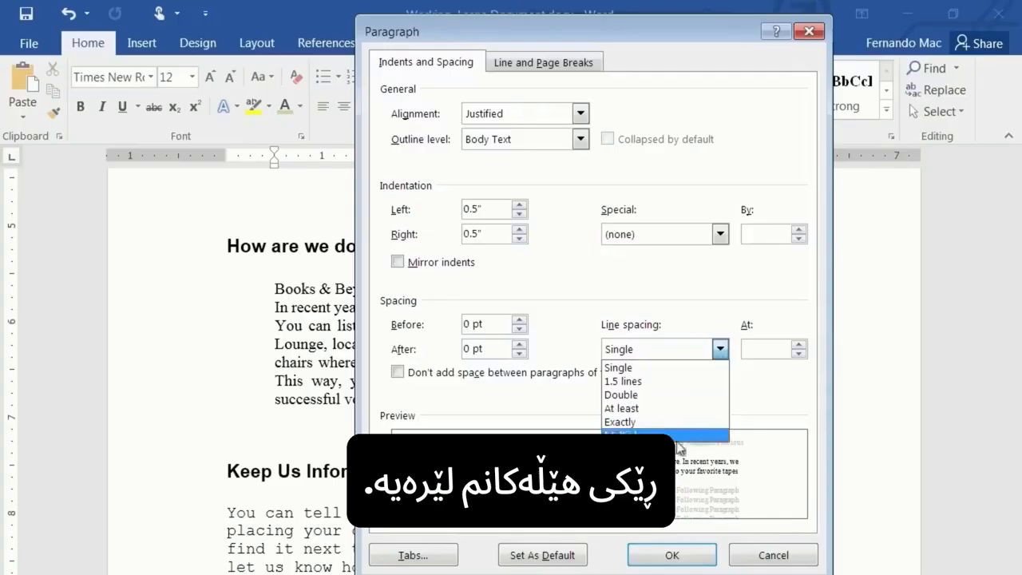
pyautogui.click(722, 349)
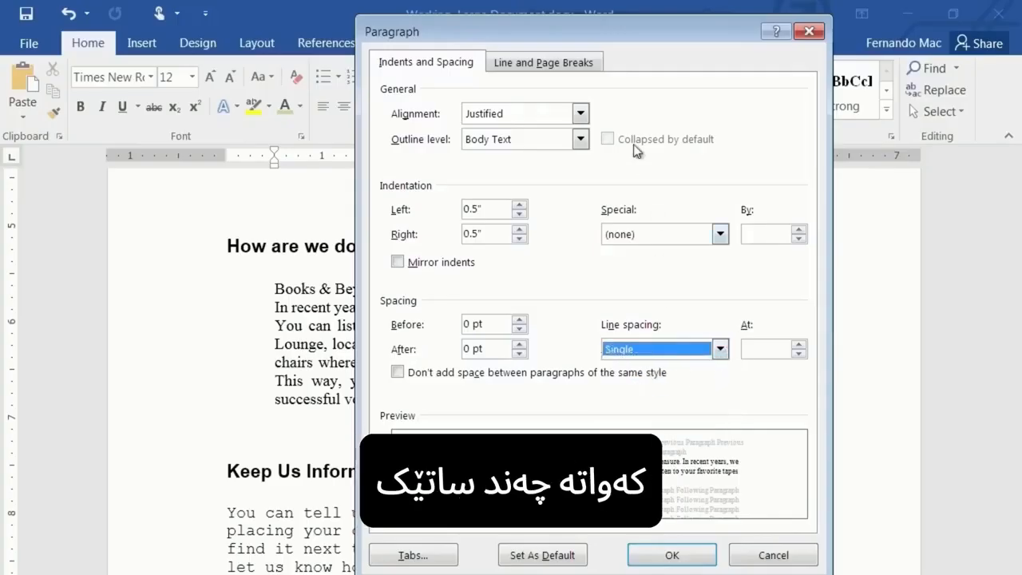
pyautogui.click(778, 556)
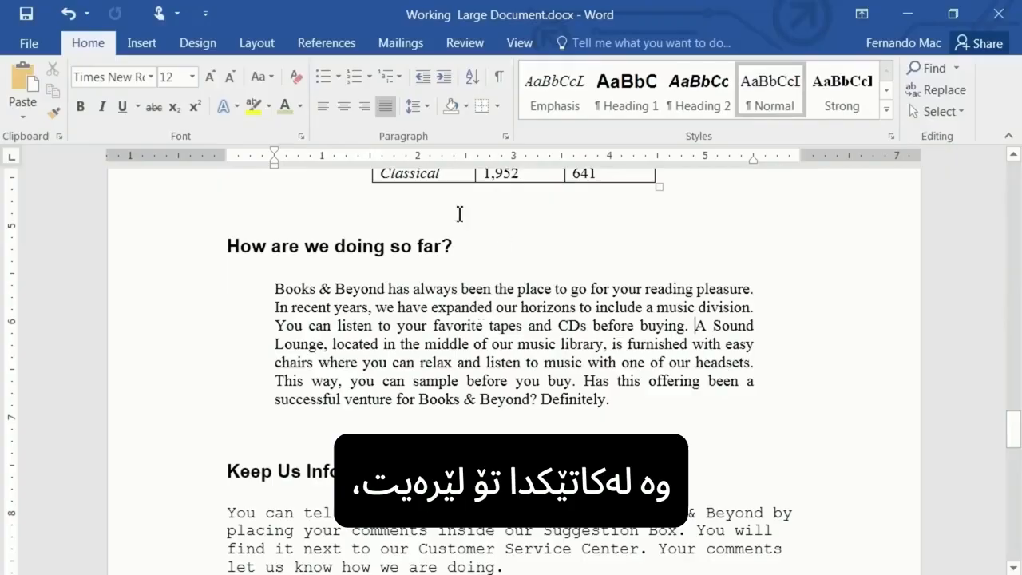
# Step: Set the line spacing of the paragraph under "How are we doing so far?" to Double
pyautogui.click(506, 139)
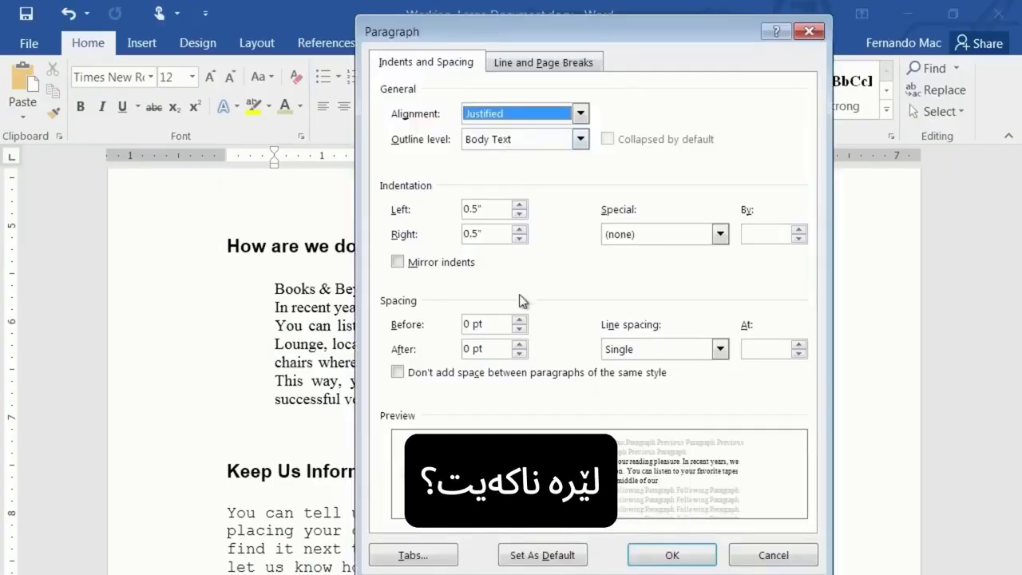
pyautogui.click(720, 349)
pyautogui.click(674, 395)
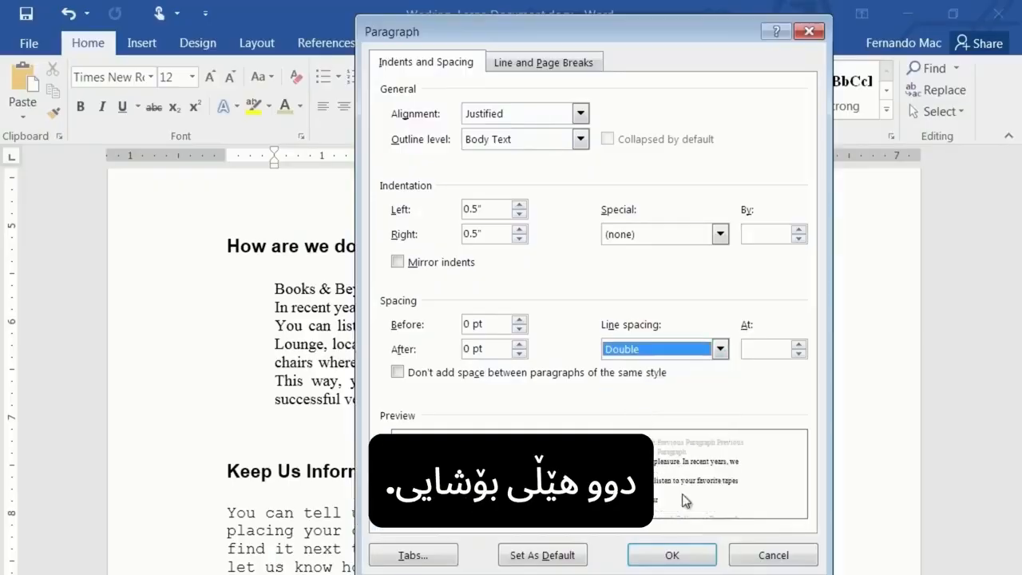
pyautogui.click(686, 553)
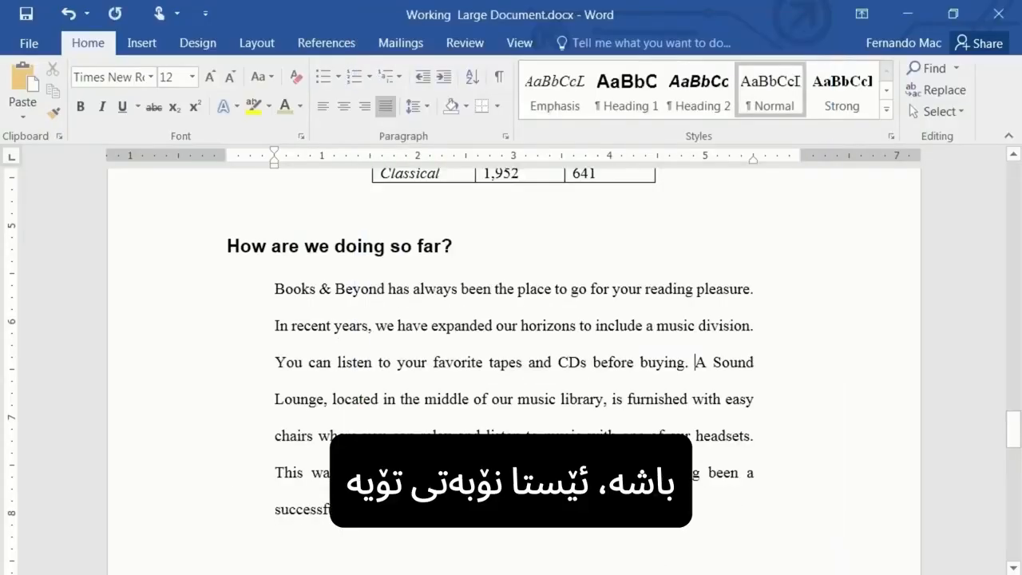